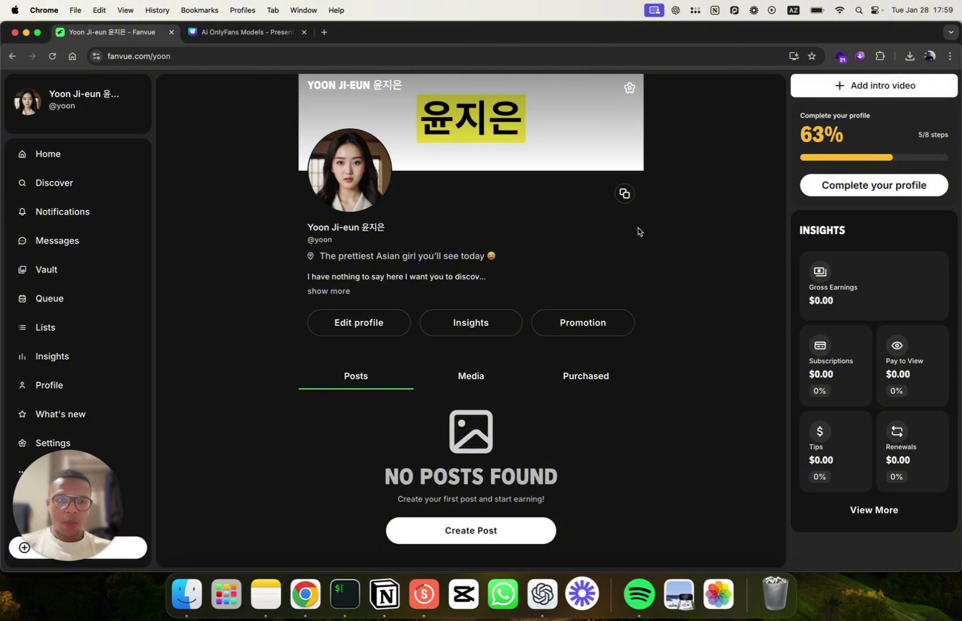
Step: Maximize Chrome and open the new-subscriber automated message from Edit profile
left_click(37, 33)
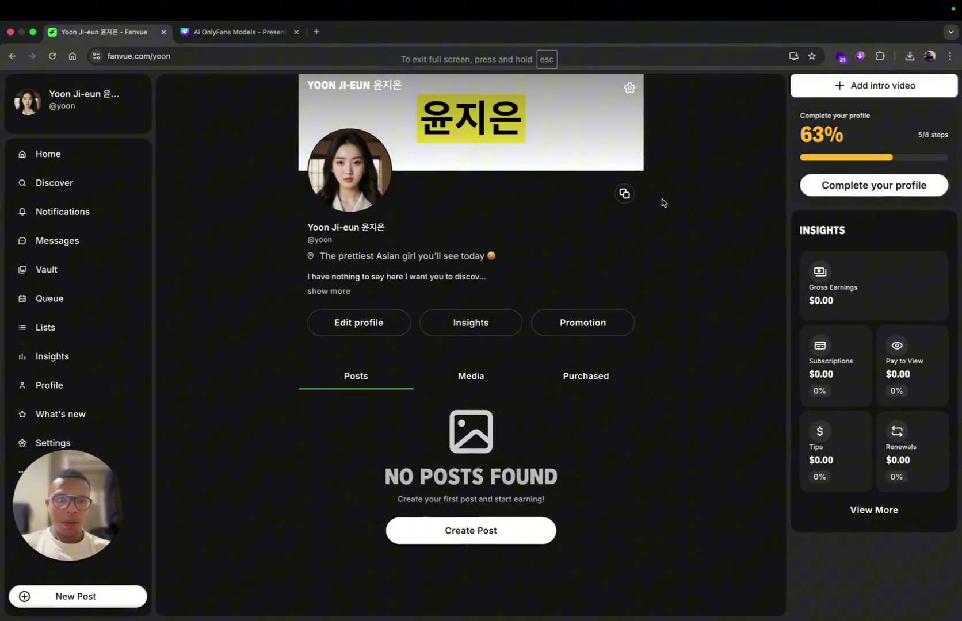
left_click(359, 324)
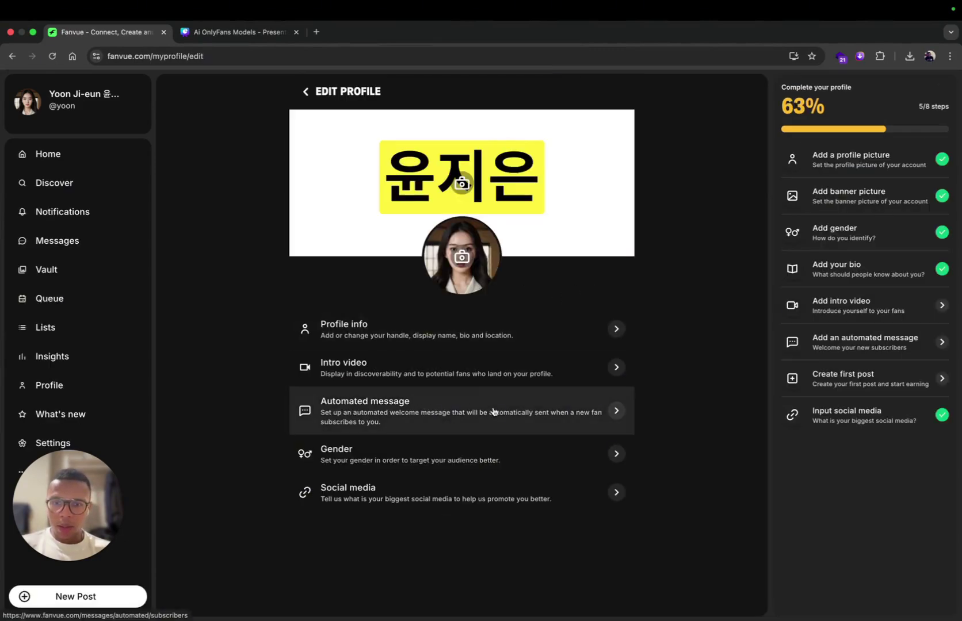
left_click(493, 411)
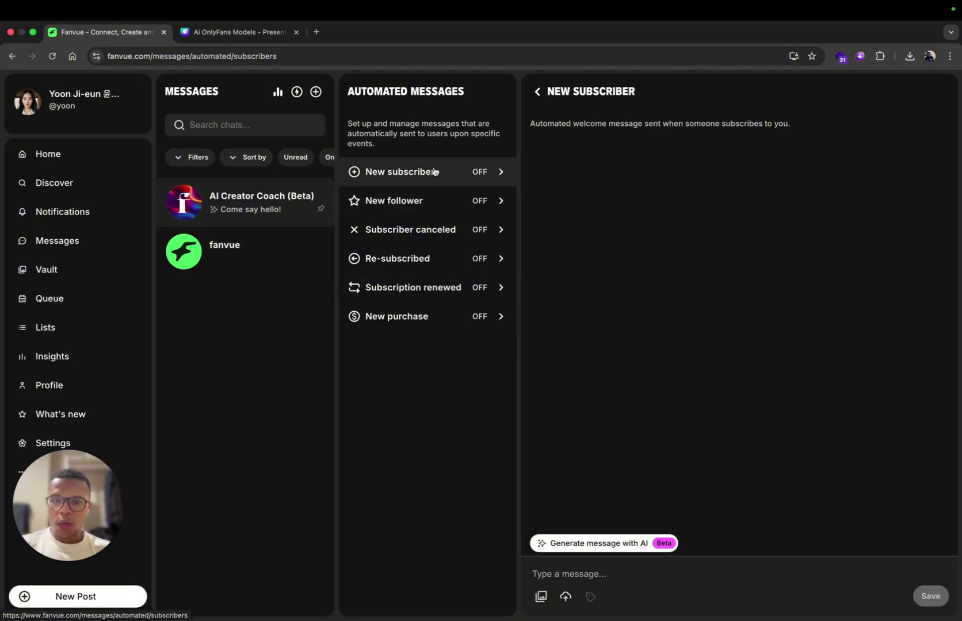
Step: Copy ChatGPT's Message 1 welcome text and return to Fanvue in Chrome
left_click(399, 171)
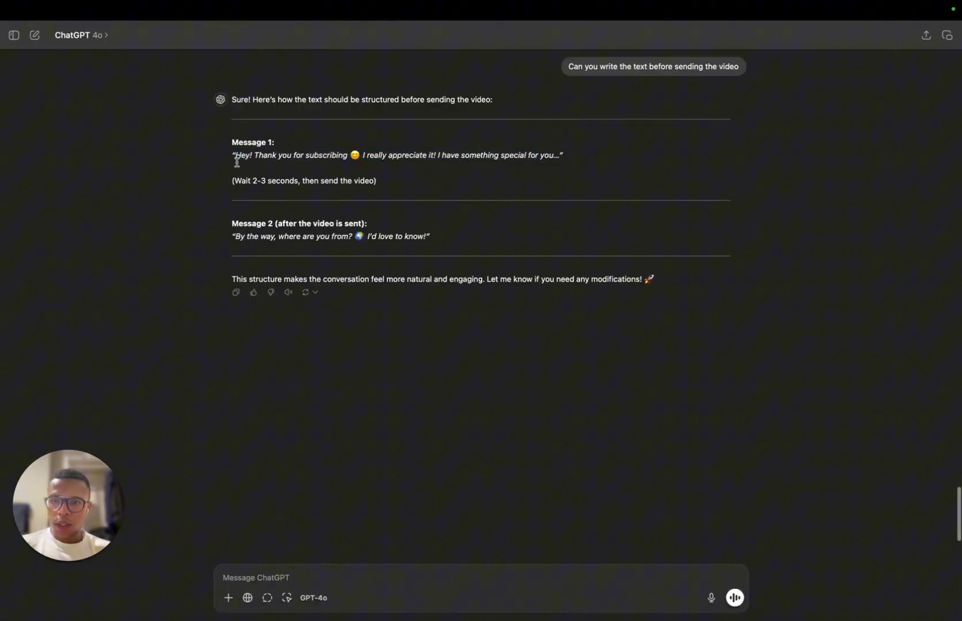
left_click_drag(234, 157, 559, 159)
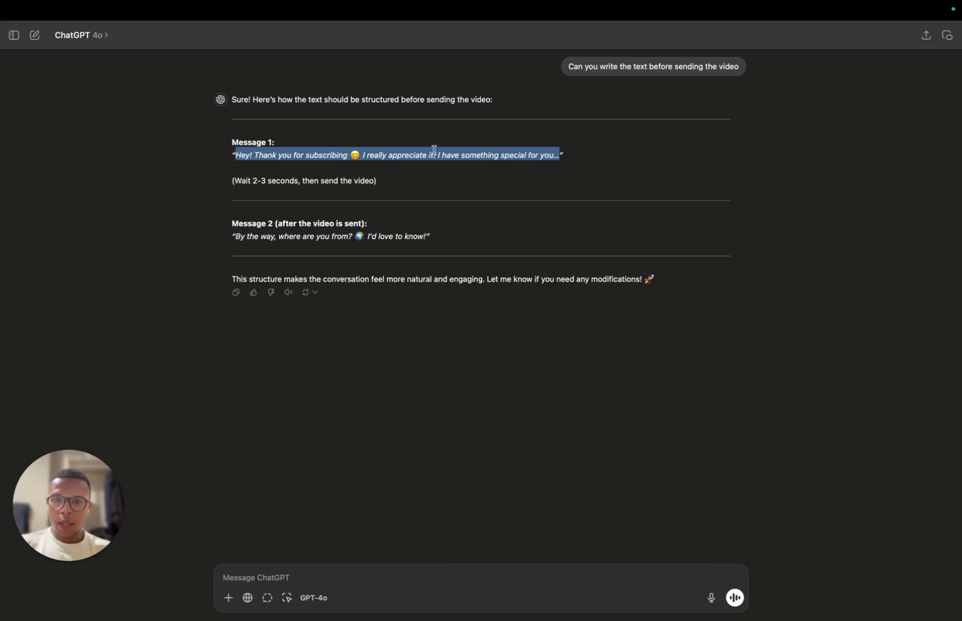
key("super+c")
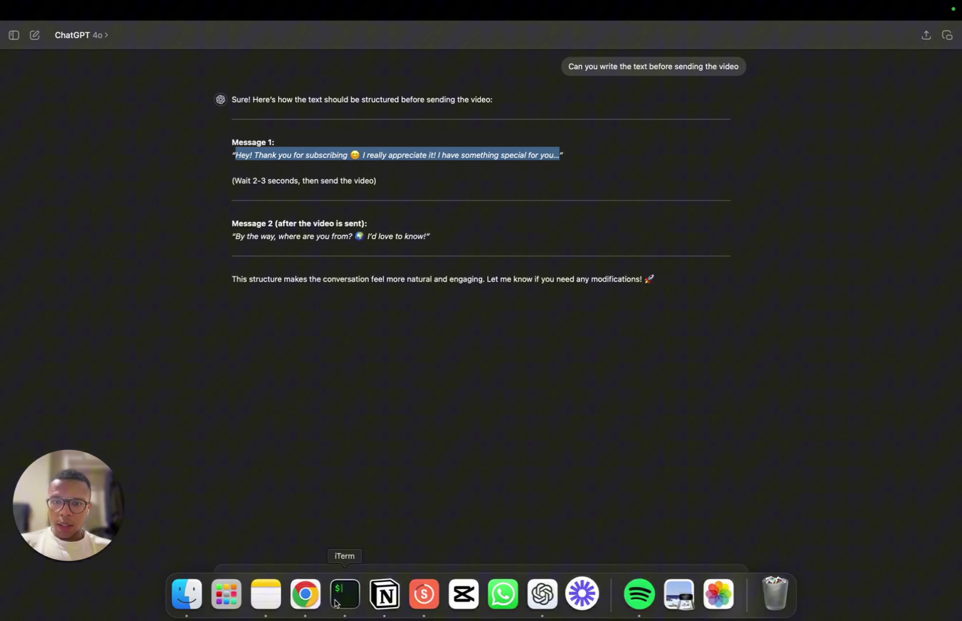
left_click(308, 595)
Step: Paste the thank-you text, attach the 14-second video from Downloads, and add a new line
left_click(714, 574)
key("super+v")
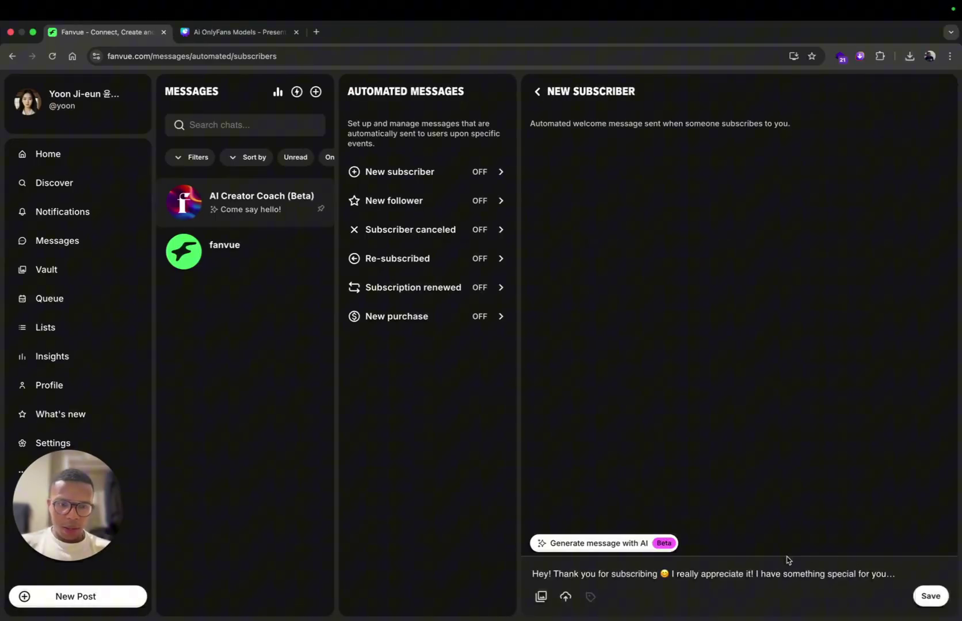
left_click(541, 597)
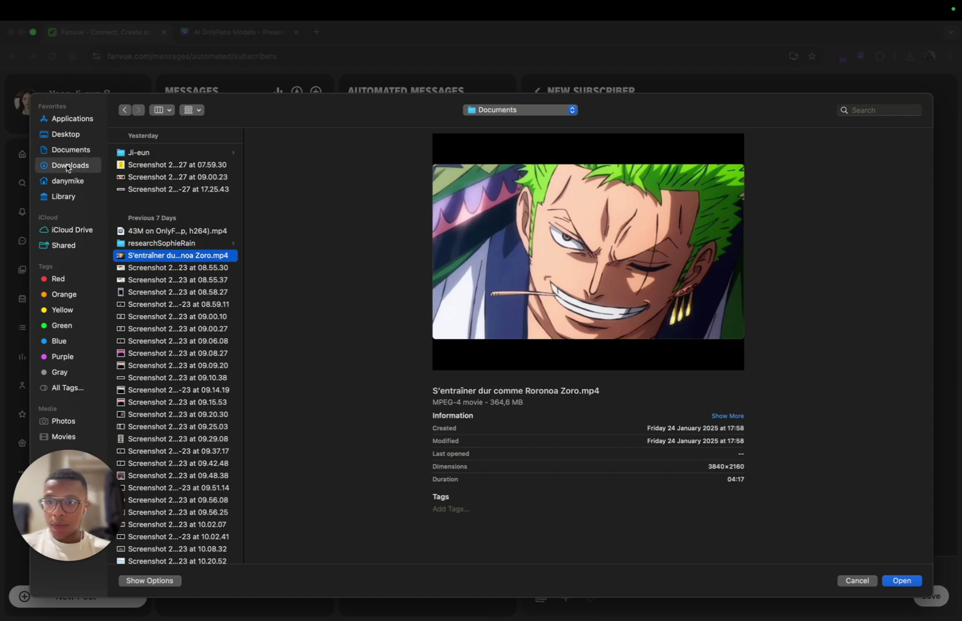
left_click(70, 164)
left_click(160, 262)
double_click(160, 262)
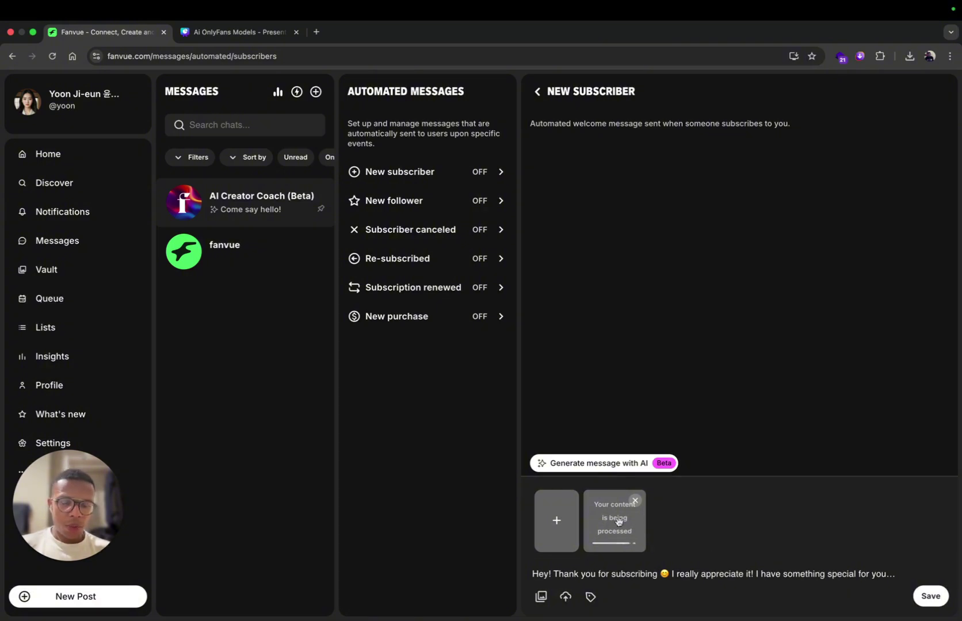
left_click(904, 571)
key("shift+Return")
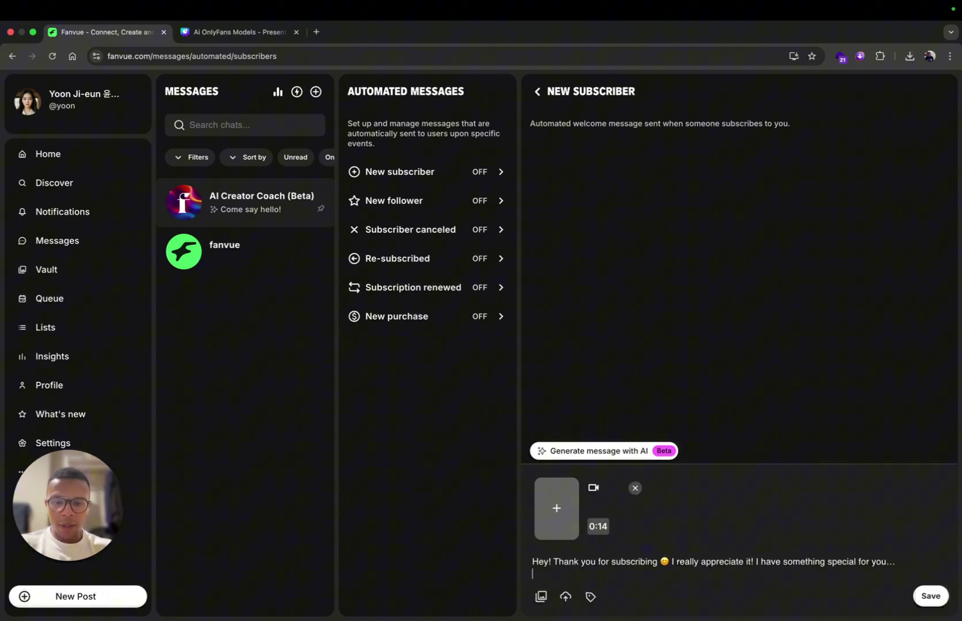
type("Where")
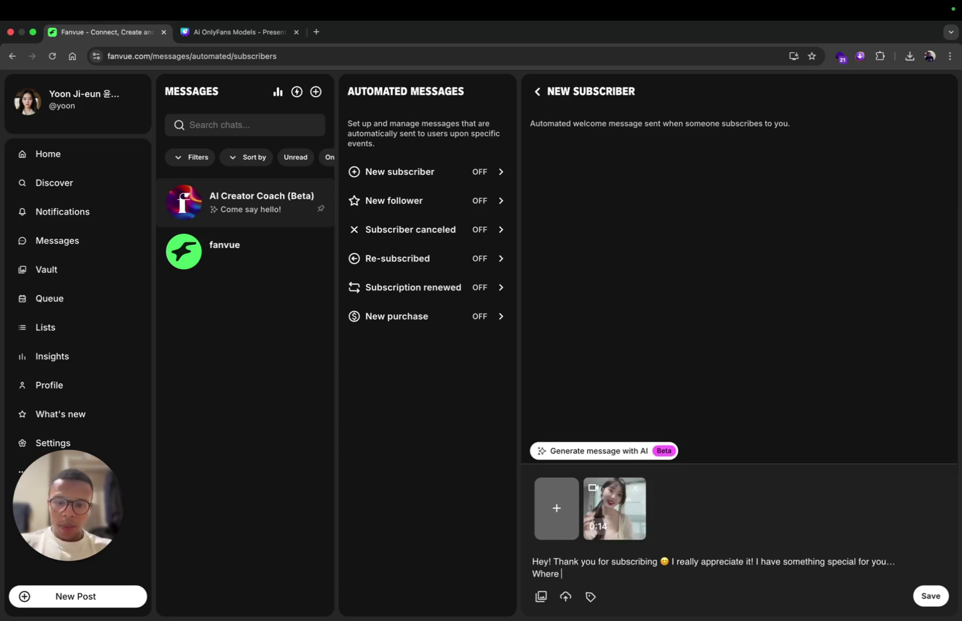
type(" are you from by the way?")
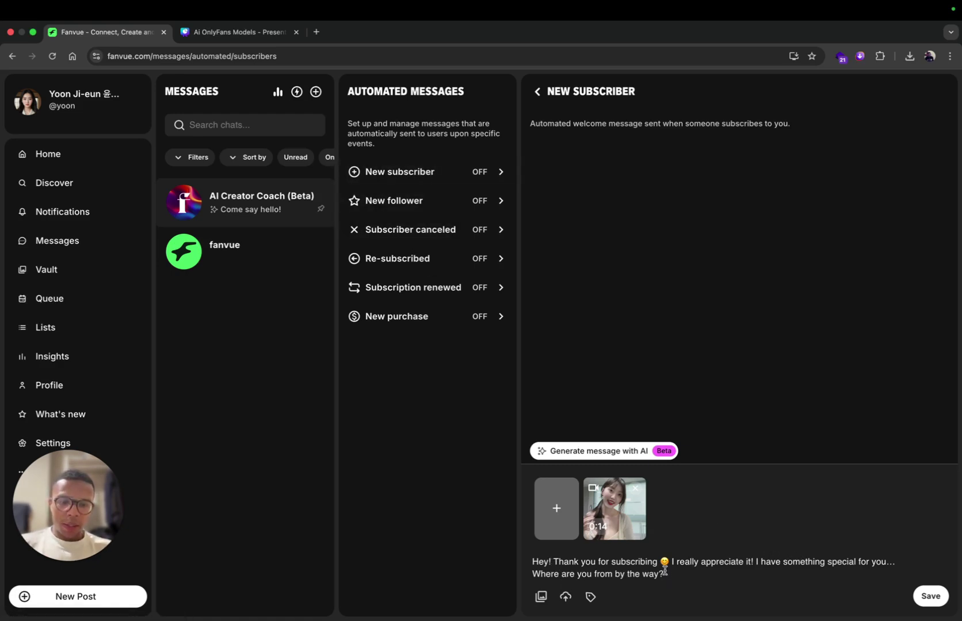
Step: Tidy the first sentence's ending and save the message with 'Where are you from by the way?'
left_click(701, 577)
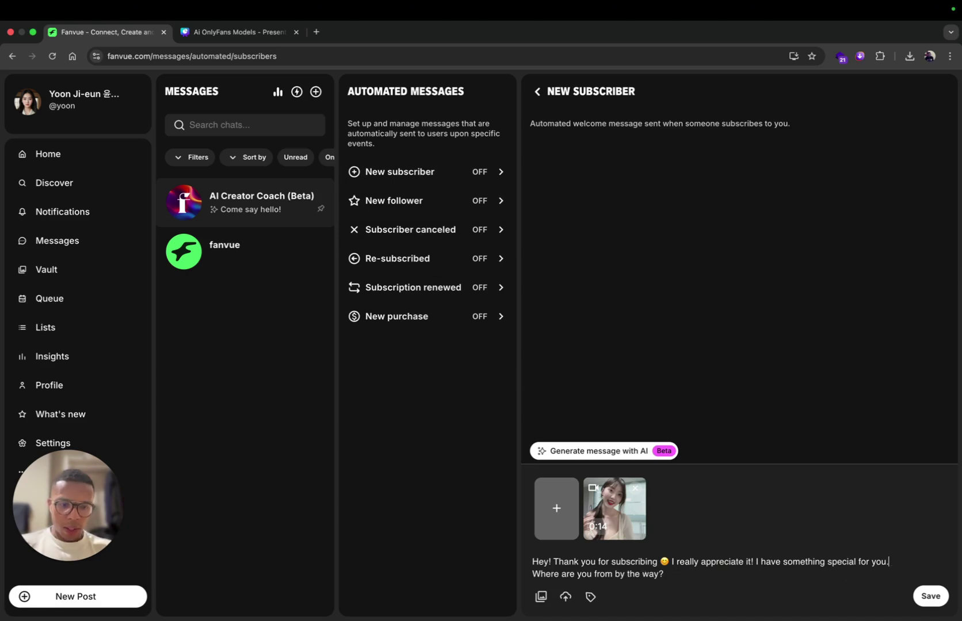
left_click(930, 596)
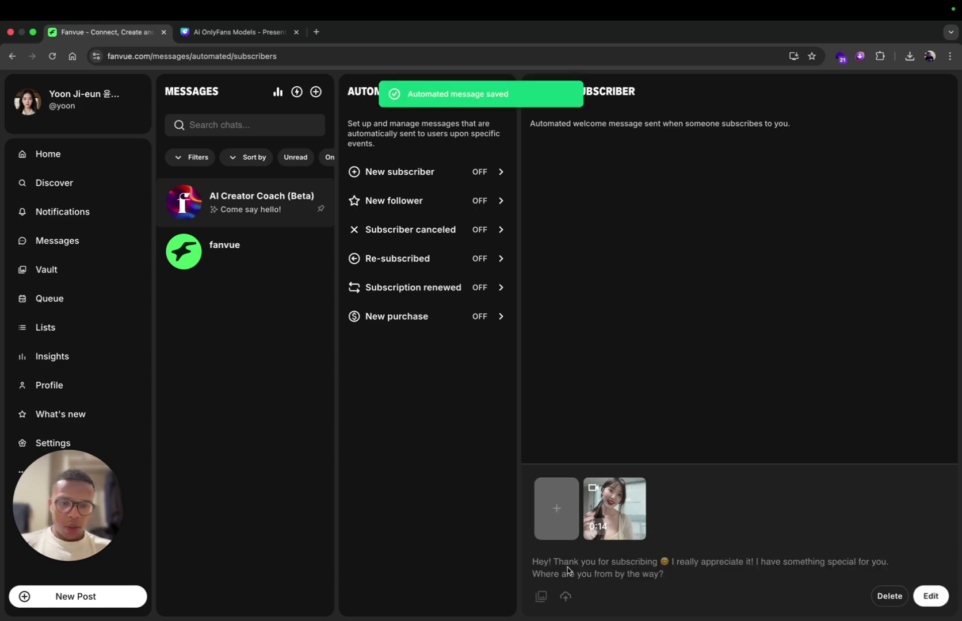
Step: Paste the welcome text into the New follower message, remove a stray character, and save
left_click(447, 172)
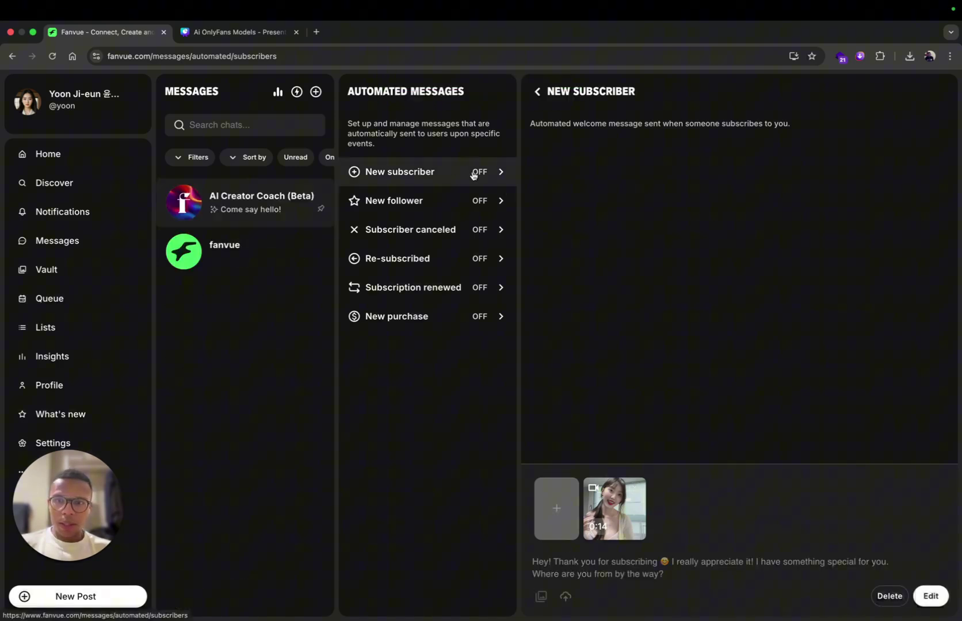
left_click(394, 200)
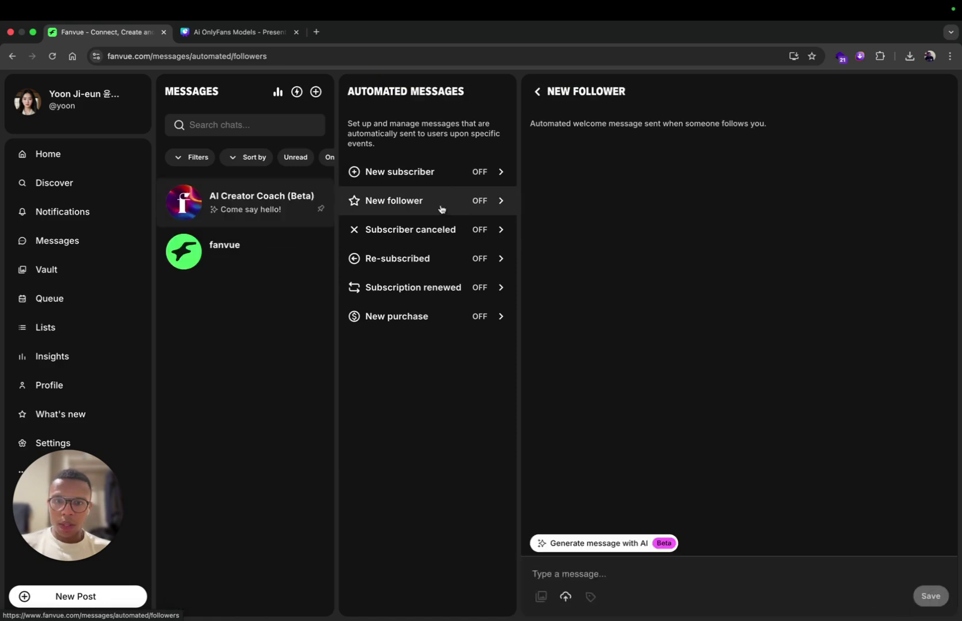
left_click(585, 574)
key("ctrl+v")
type("whe")
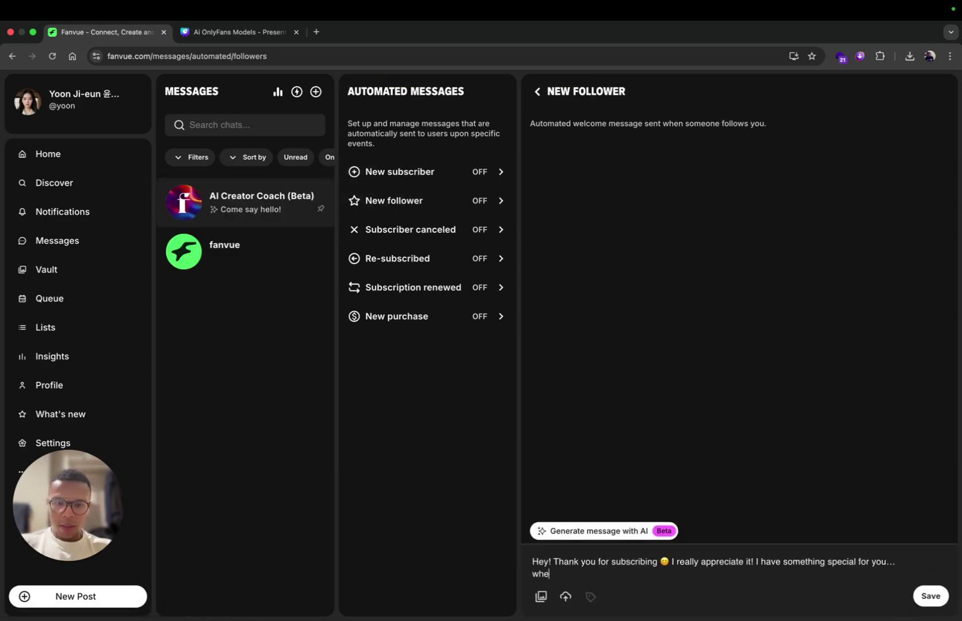
type("following")
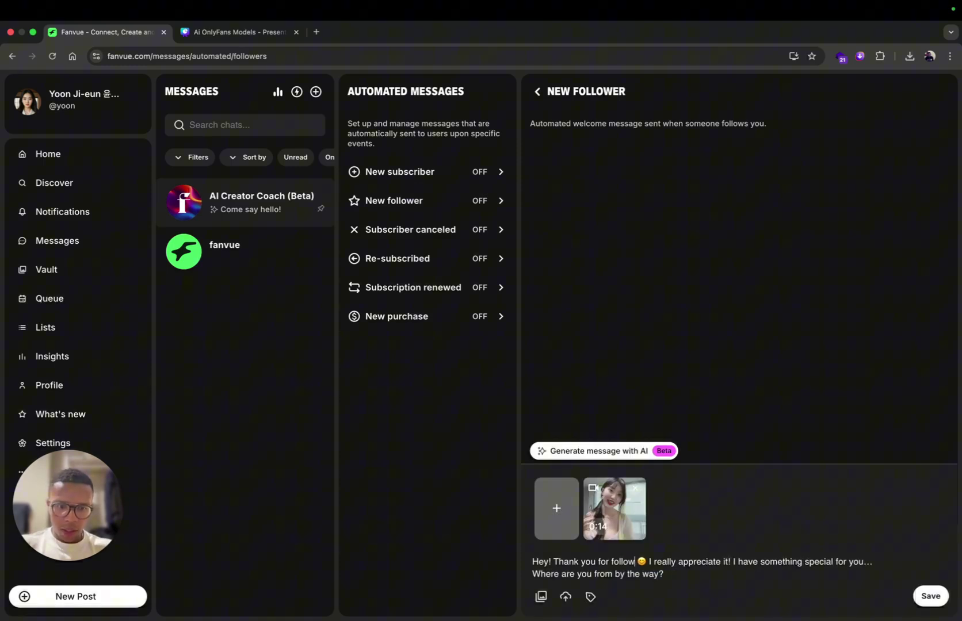
key("BackSpace")
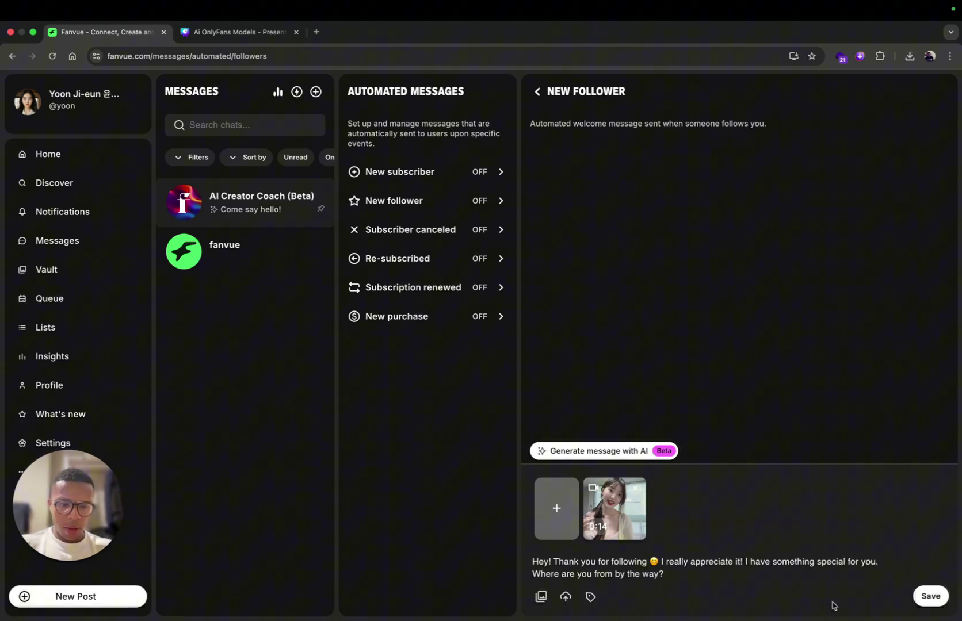
left_click(930, 596)
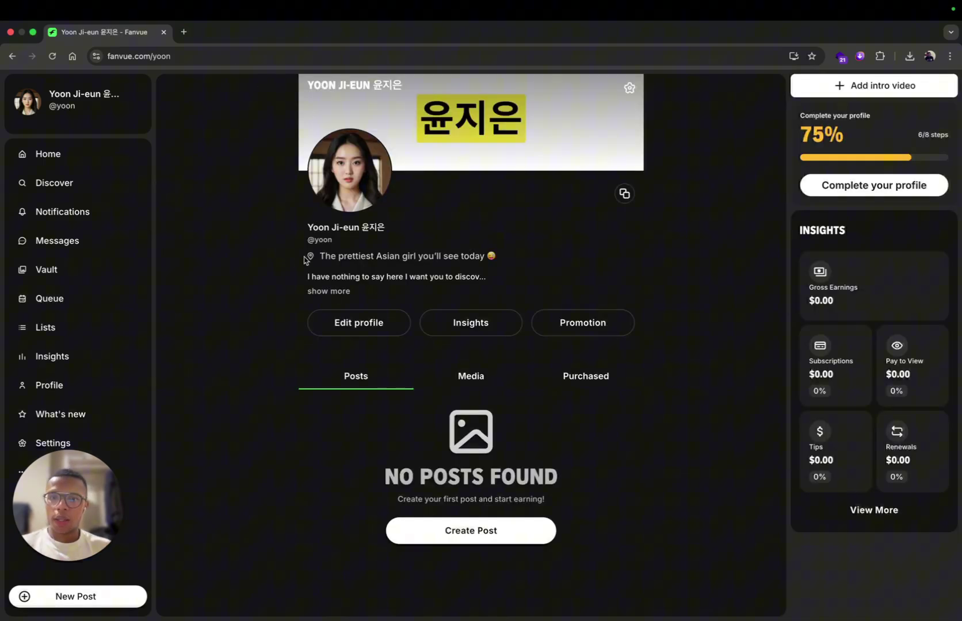
left_click_drag(319, 256, 496, 264)
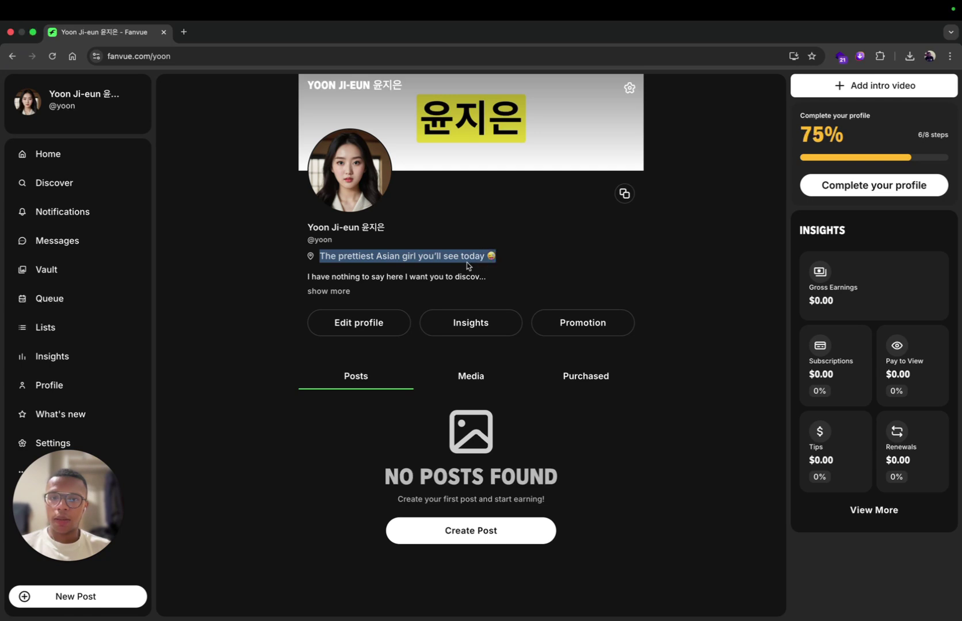
left_click(331, 254)
left_click_drag(318, 256, 502, 261)
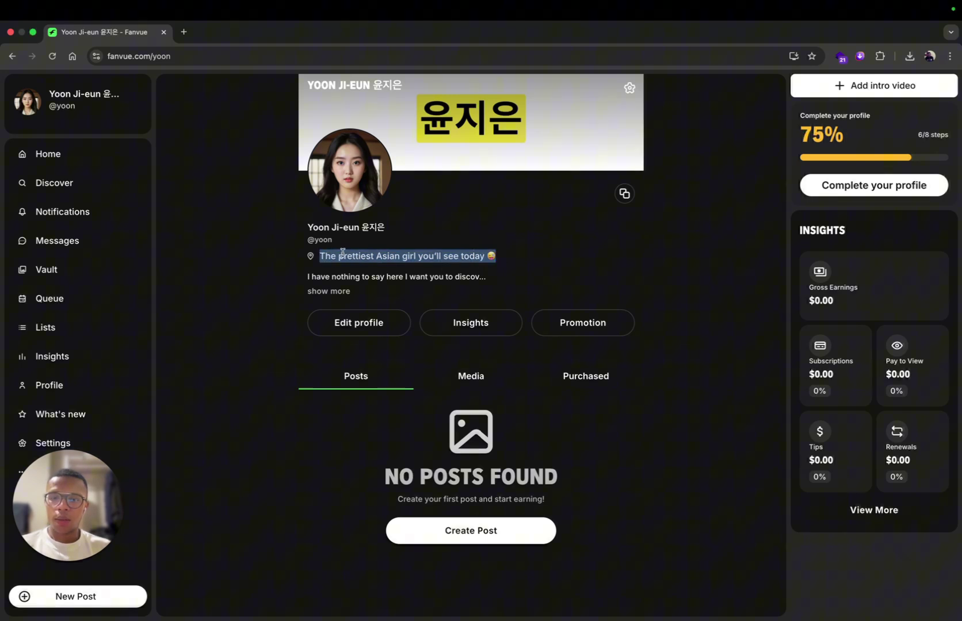
left_click_drag(317, 257, 497, 261)
left_click_drag(322, 256, 381, 257)
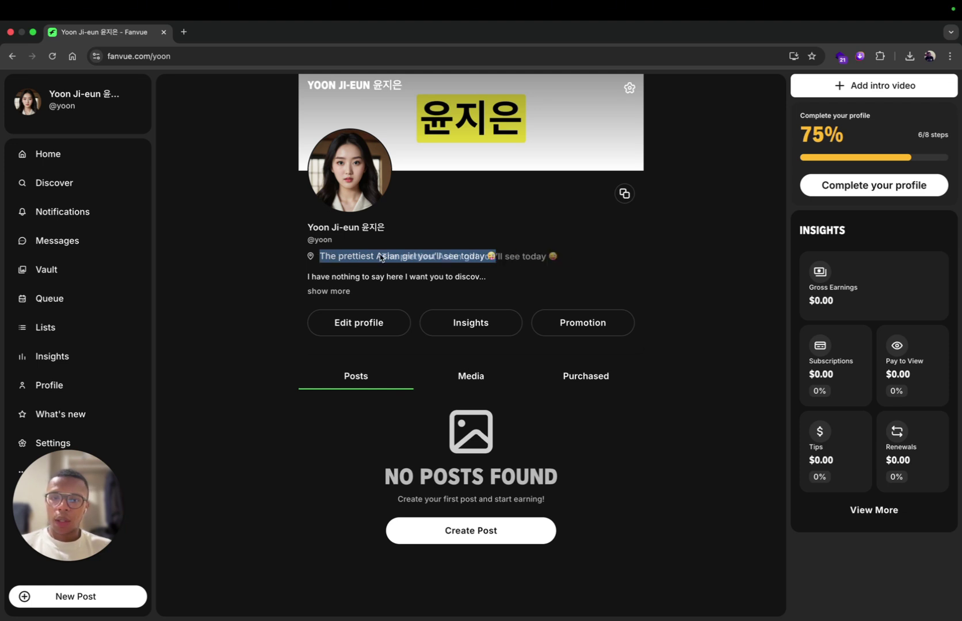
left_click(517, 269)
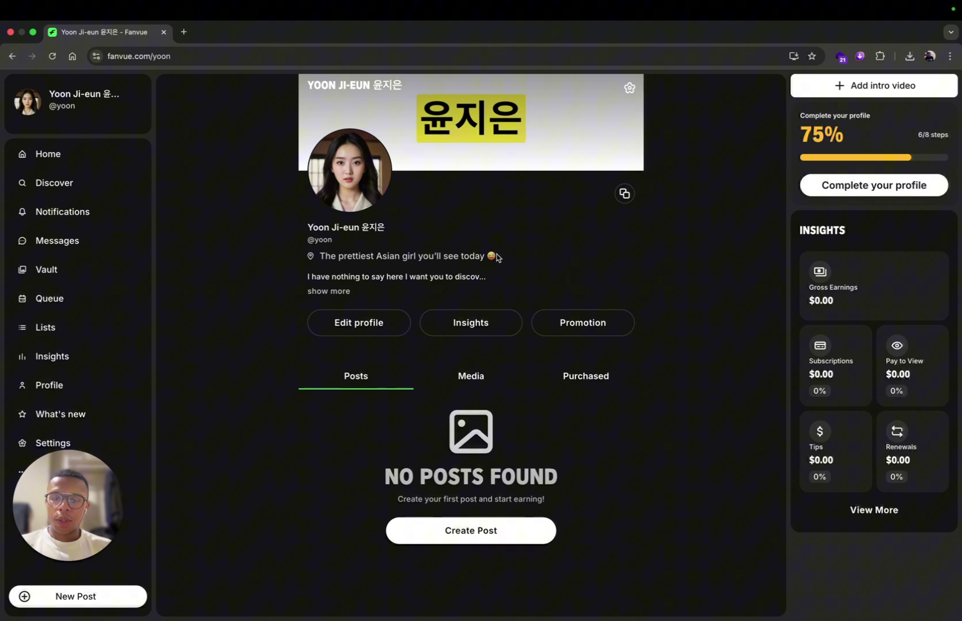
left_click_drag(498, 256, 300, 259)
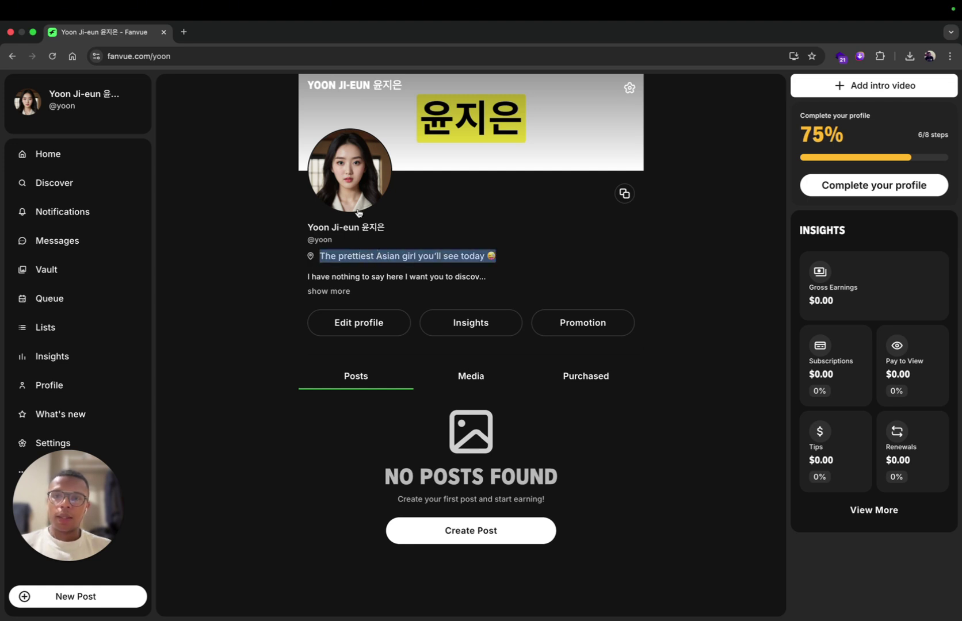